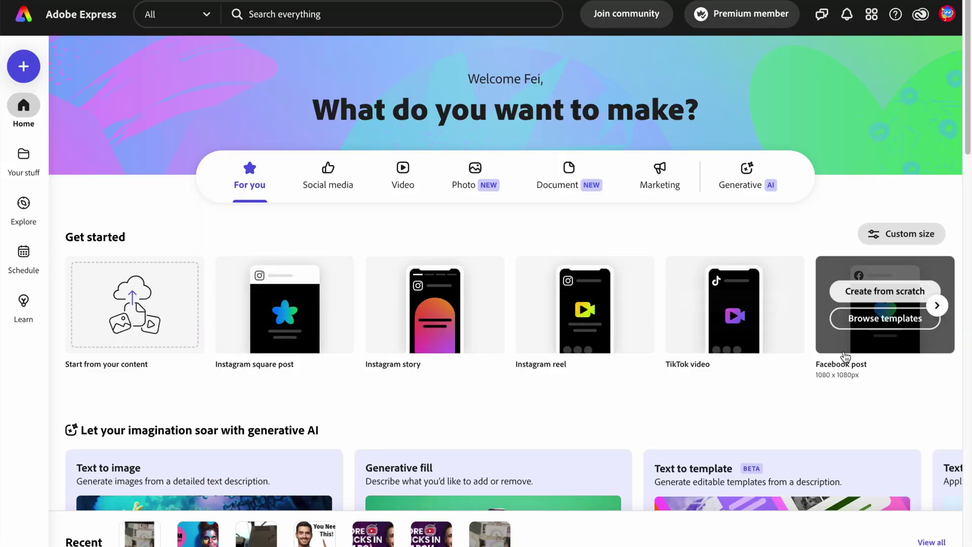
# Step: Paste the remainder of the TikTok caption with its hashtags
pyautogui.scroll(-3, 847, 381)
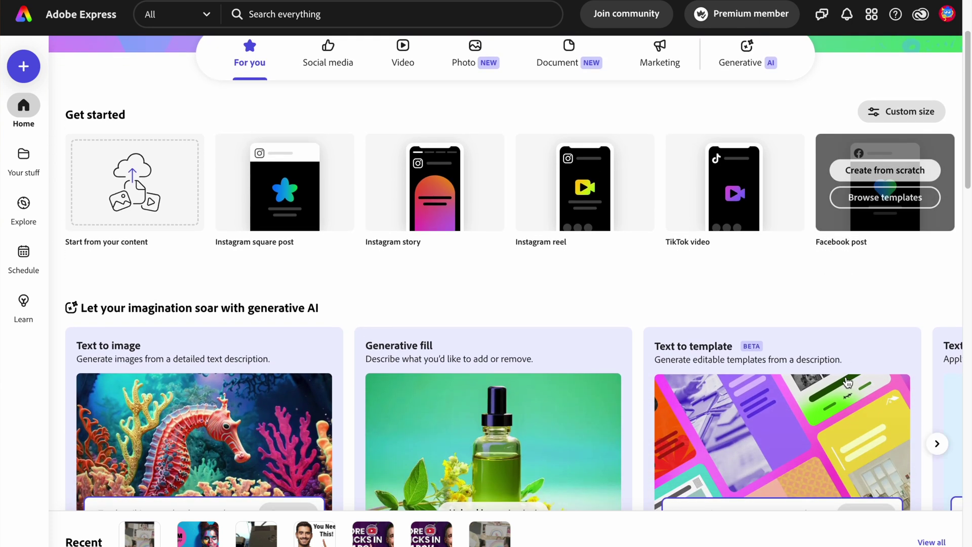
pyautogui.scroll(-6, 260, 402)
pyautogui.scroll(-2, 253, 389)
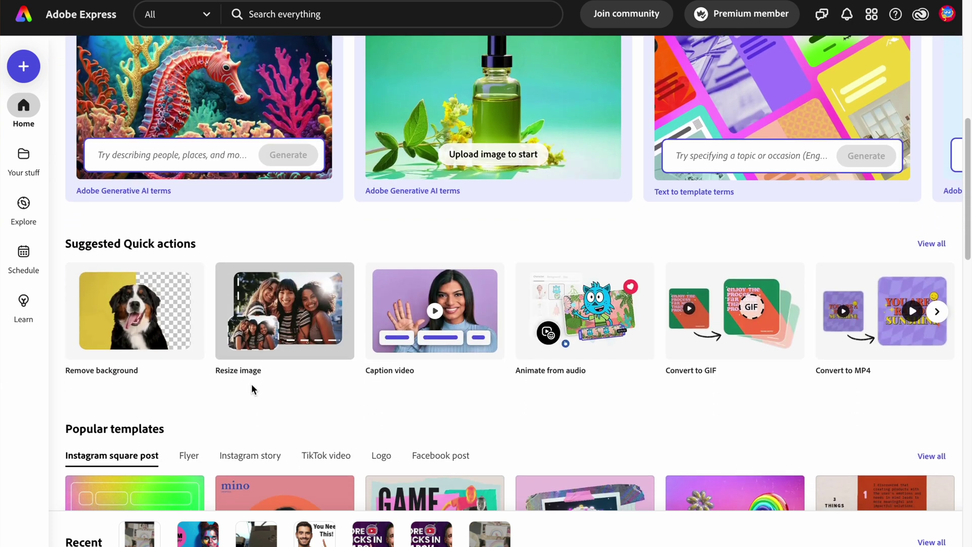
pyautogui.hscroll(1, 212, 330)
pyautogui.hscroll(4, 212, 330)
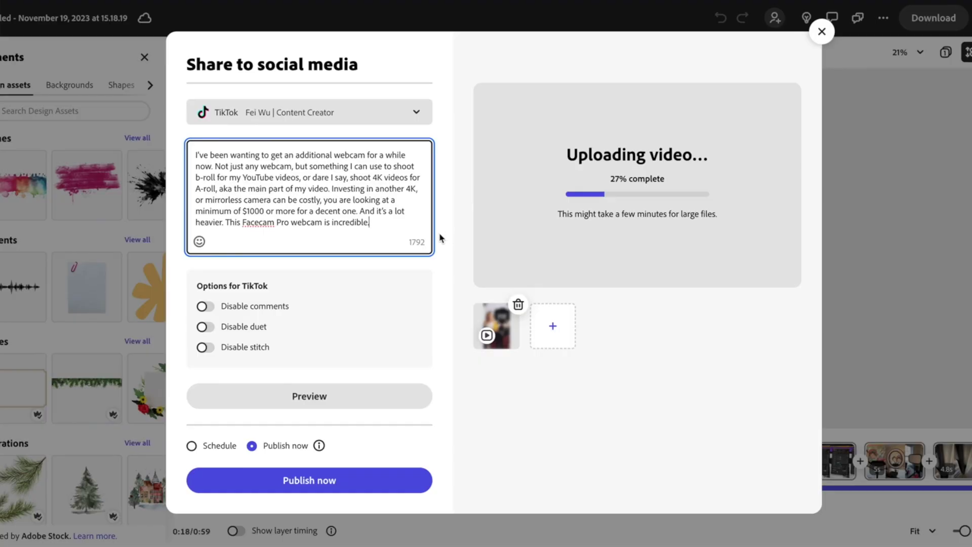
pyautogui.write("Check it out! What's your favorite product from Elgato? Will you give this Facecam Pro a shot? Let me know in the comments below. #elgato #facecampro #facecam #webcam #4kcamera")
pyautogui.scroll(-1, 313, 409)
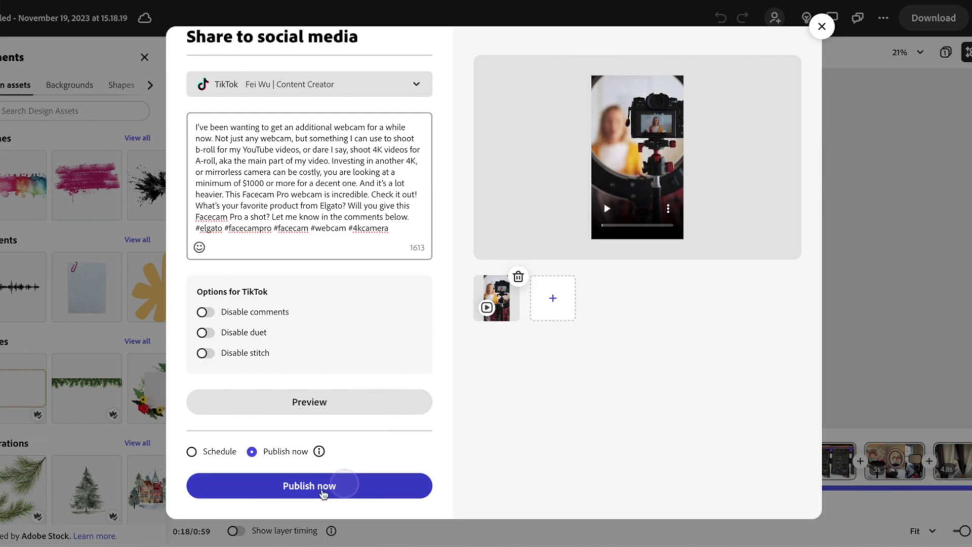
# Step: Publish the video to TikTok right away and open the new post from the profile
pyautogui.click(346, 487)
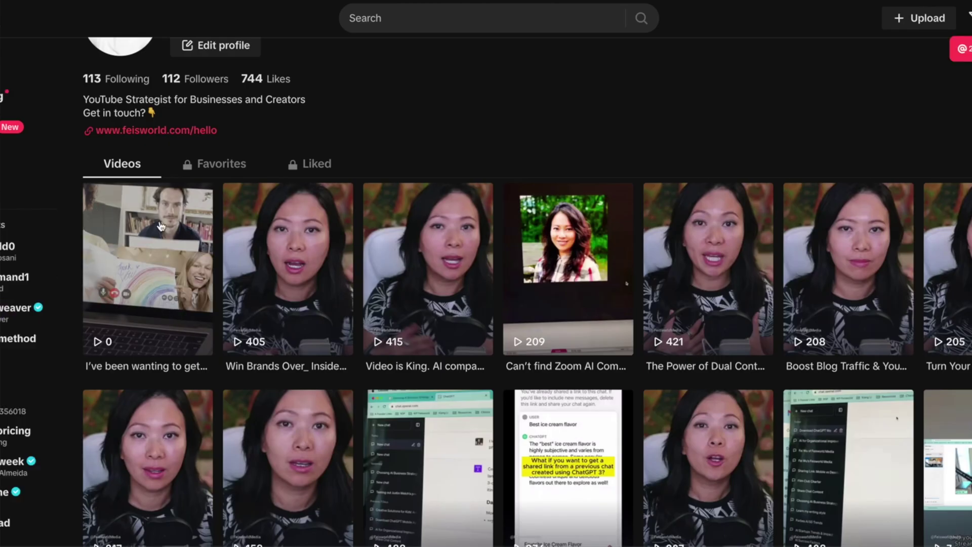
pyautogui.click(161, 226)
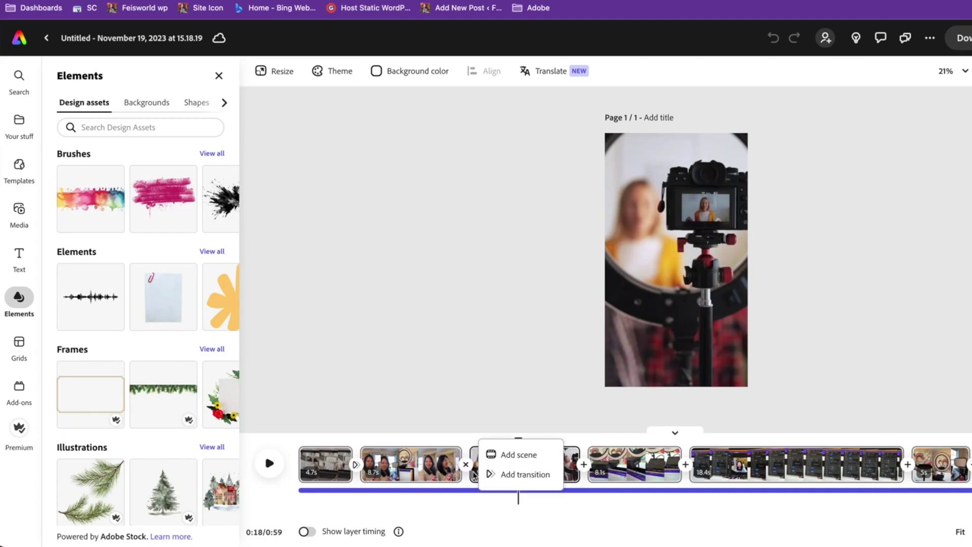
pyautogui.click(521, 474)
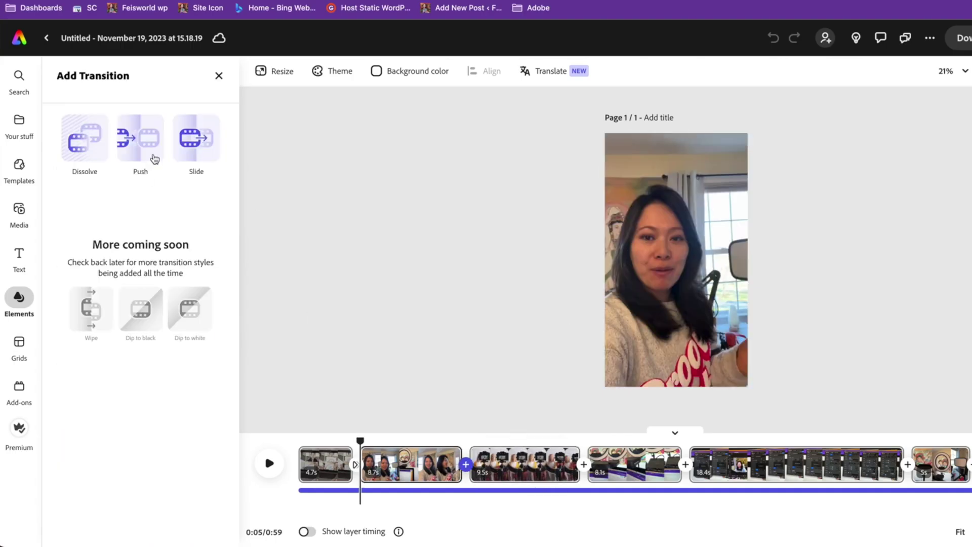
# Step: Apply a Push transition at the first clip join and return playback to 0:18
pyautogui.click(151, 143)
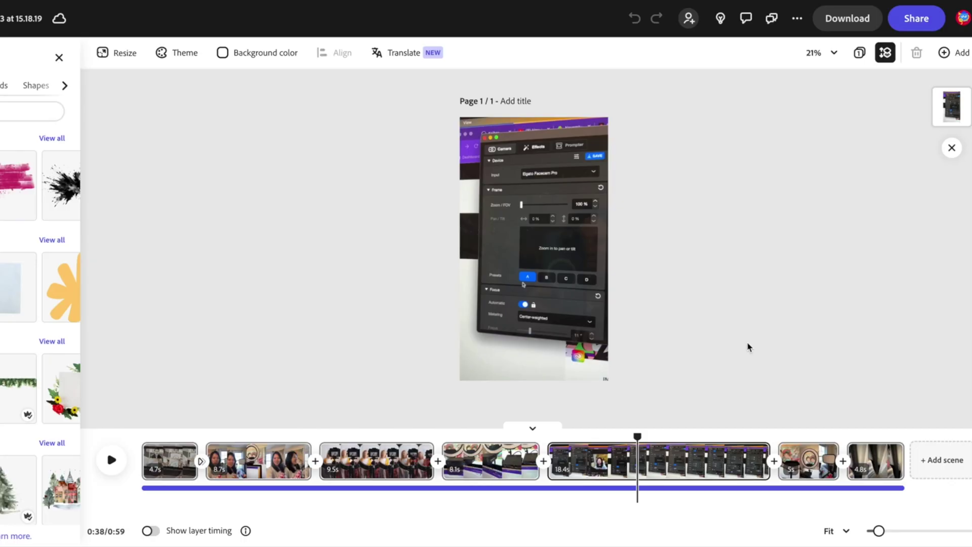
pyautogui.click(368, 438)
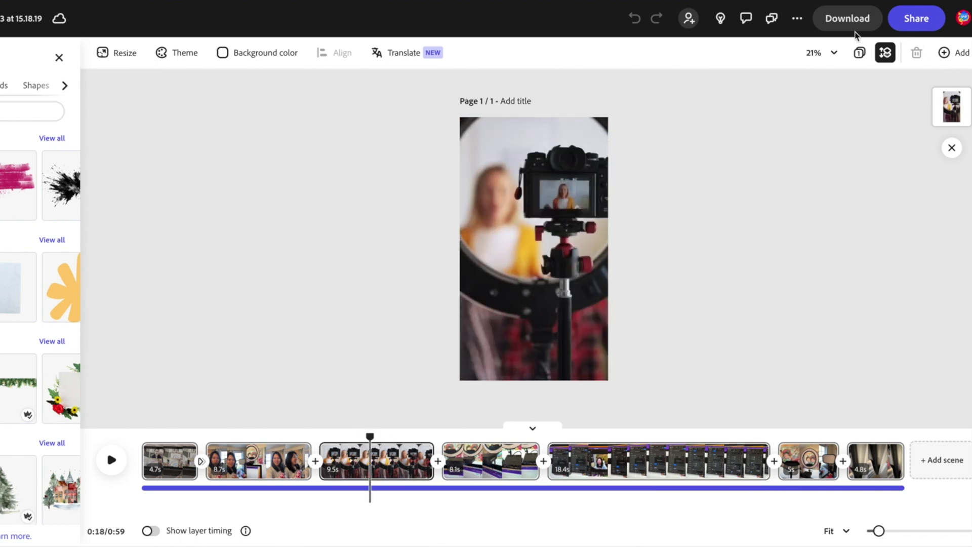
# Step: Share the video to TikTok as the only selected channel, ready to write the caption
pyautogui.click(922, 21)
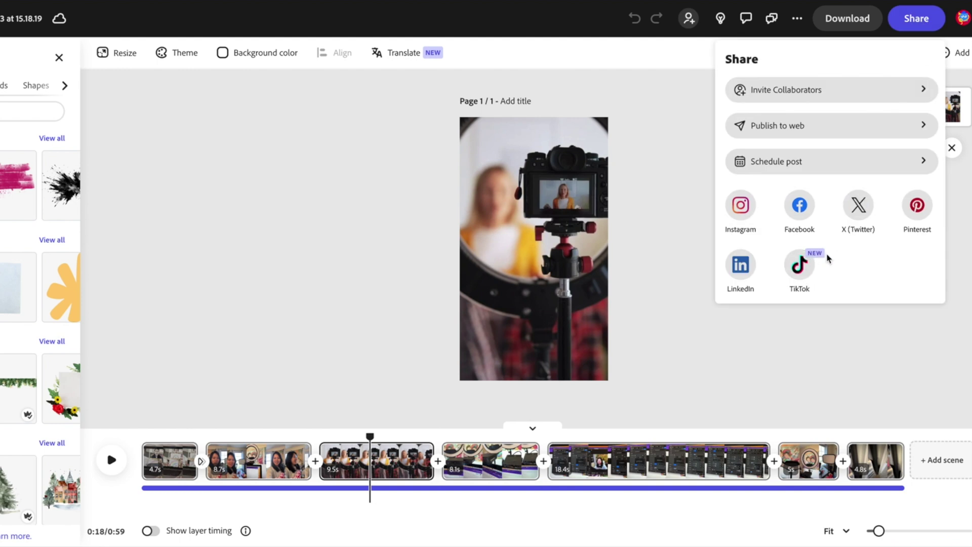
pyautogui.click(805, 268)
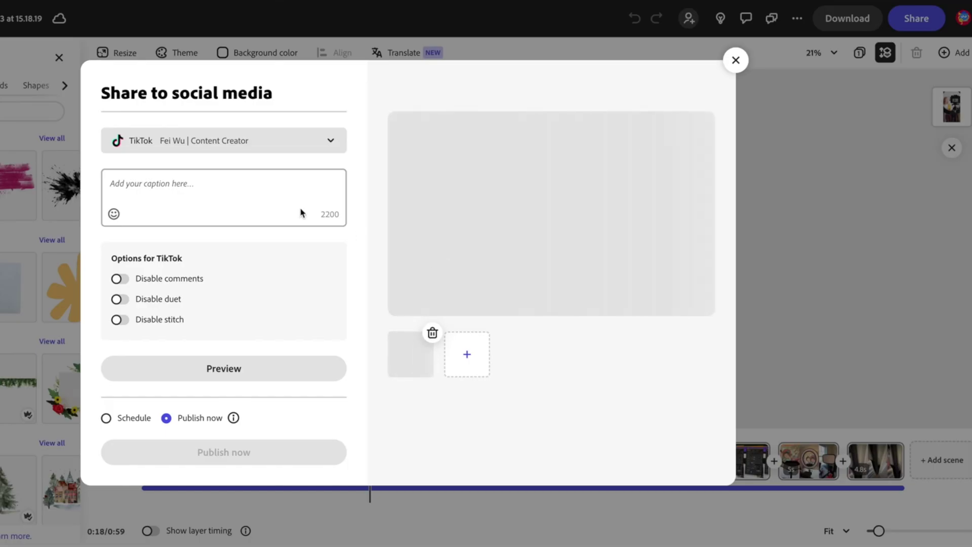
pyautogui.click(267, 141)
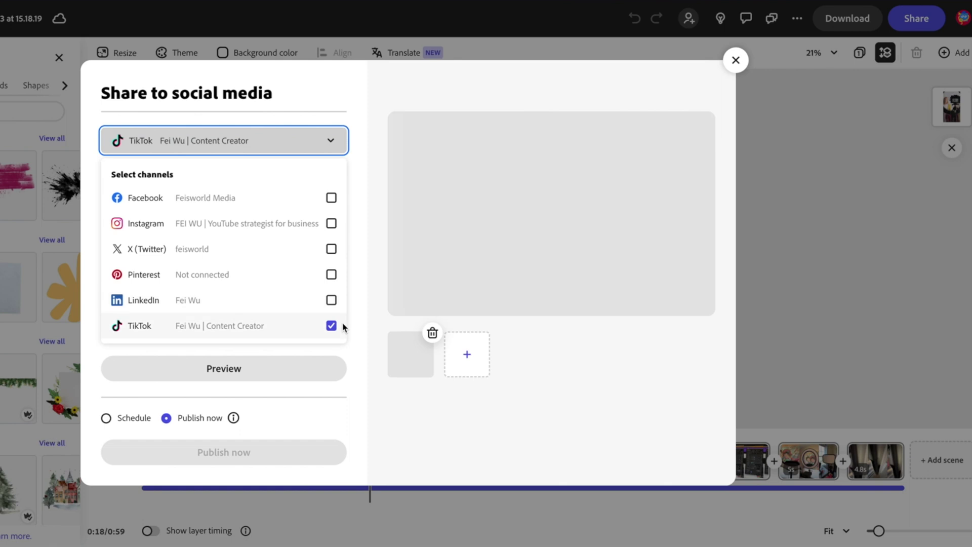
pyautogui.click(330, 143)
pyautogui.click(204, 178)
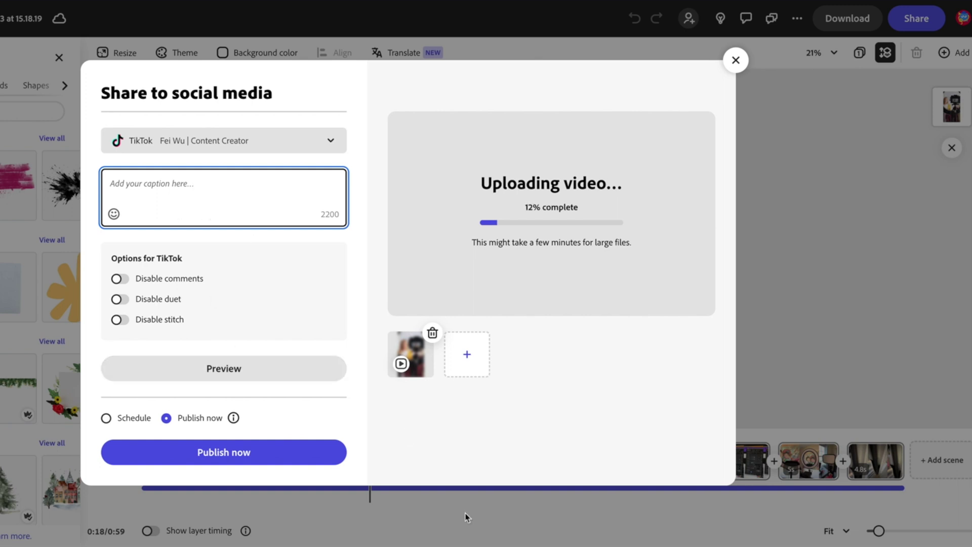
# Step: Paste the Facecam Pro caption ending #elgato #facecampro #facecam #webcam #4kcamera, then publish to TikTok
pyautogui.write("I've been wanting to get an additional webcam for a while now. Not just any webcam, but something I can use to shoot b-roll for my YouTube videos, or dare I say, shoot 4K videos for A-roll, aka the main part of my video. Investing in another 4K, or mirrorless camera can be costly, you are looking at a minimum of $1000 or more for a decent one. And it's a lot heavier. This Facecam Pro webcam is incredible.")
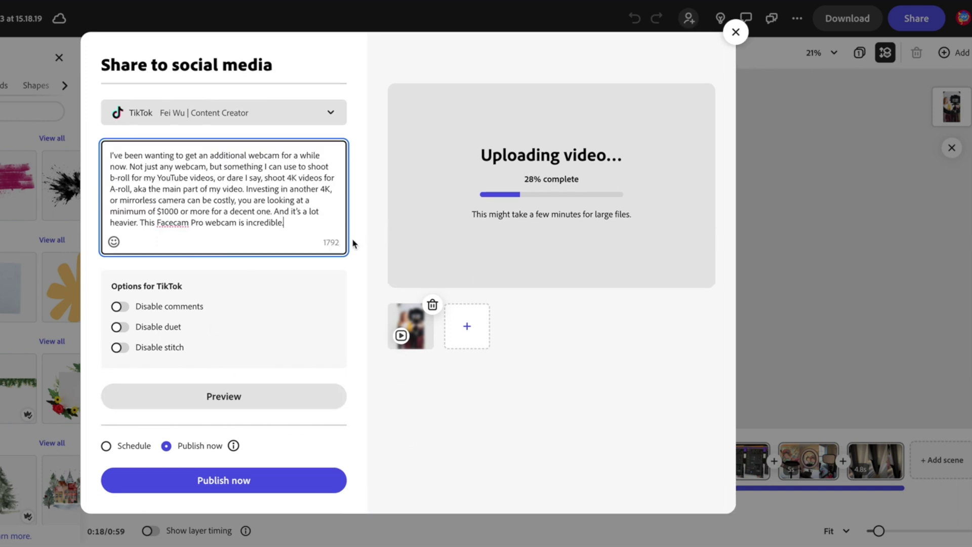
pyautogui.write("Check it out! What's your favorite product from Elgato? Will you give this Facecam Pro a shot? Let me know in the comments below.")
pyautogui.write('#ela')
pyautogui.press('BackSpace')
pyautogui.press('BackSpace')
pyautogui.press('BackSpace')
pyautogui.press('BackSpace')
pyautogui.press('BackSpace')
pyautogui.press('BackSpace')
pyautogui.write('#elgato #facecampro #facecam #webcam #4kcamera')
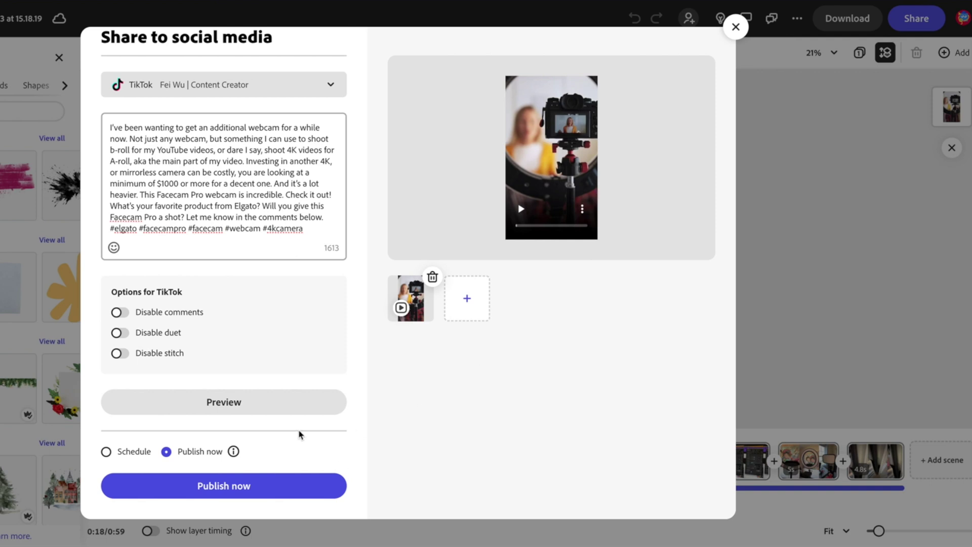
pyautogui.click(253, 485)
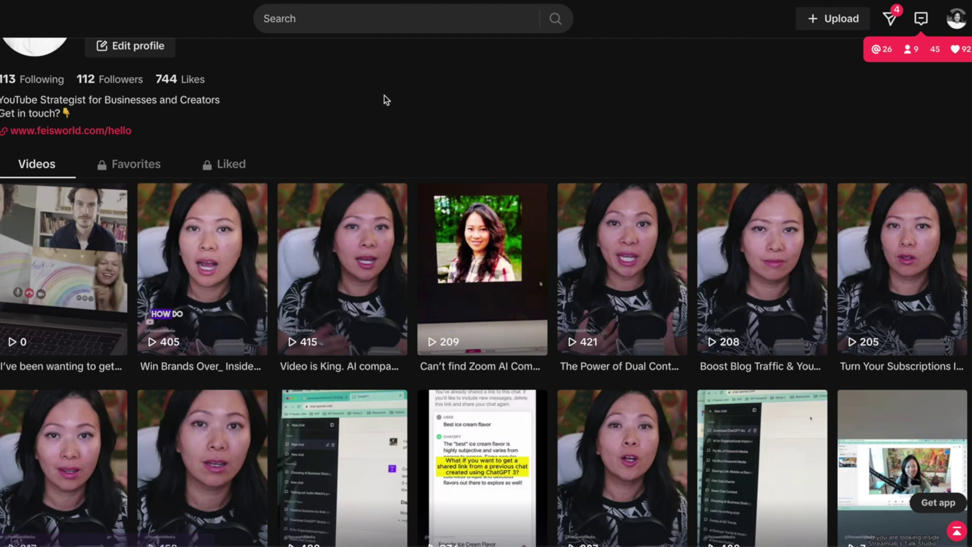
# Step: Open the first thumbnail on the TikTok profile, the newly posted webcam review video
pyautogui.click(87, 289)
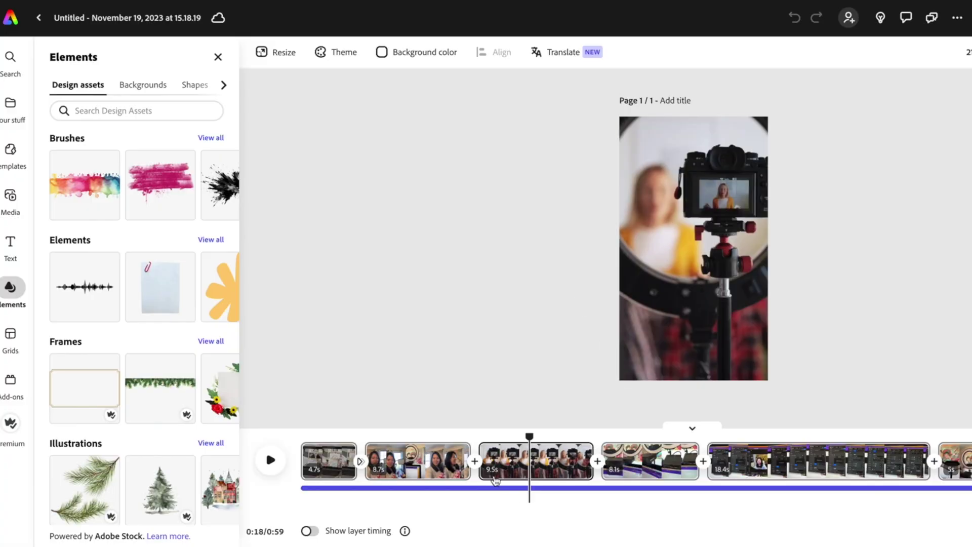
# Step: Add a Push transition between scenes 2 and 3
pyautogui.click(472, 462)
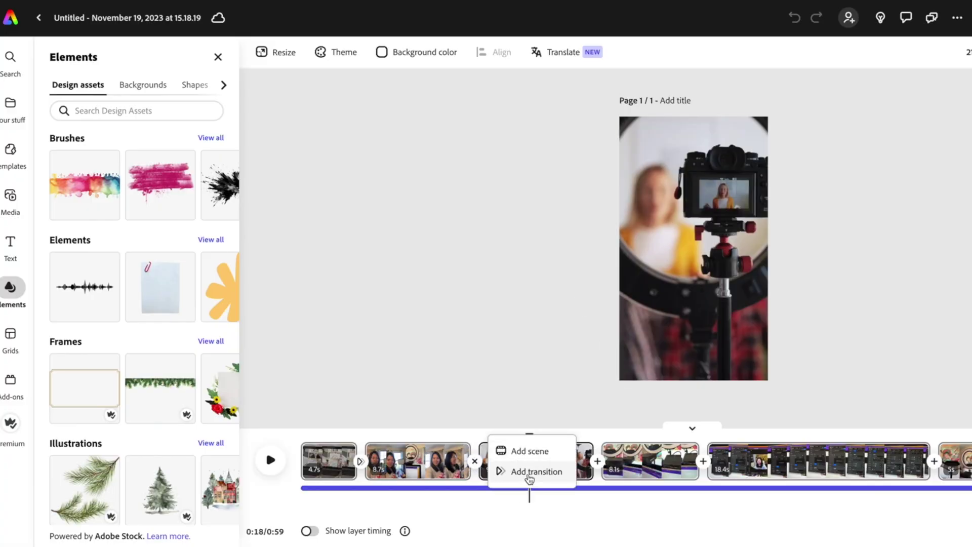
pyautogui.click(529, 472)
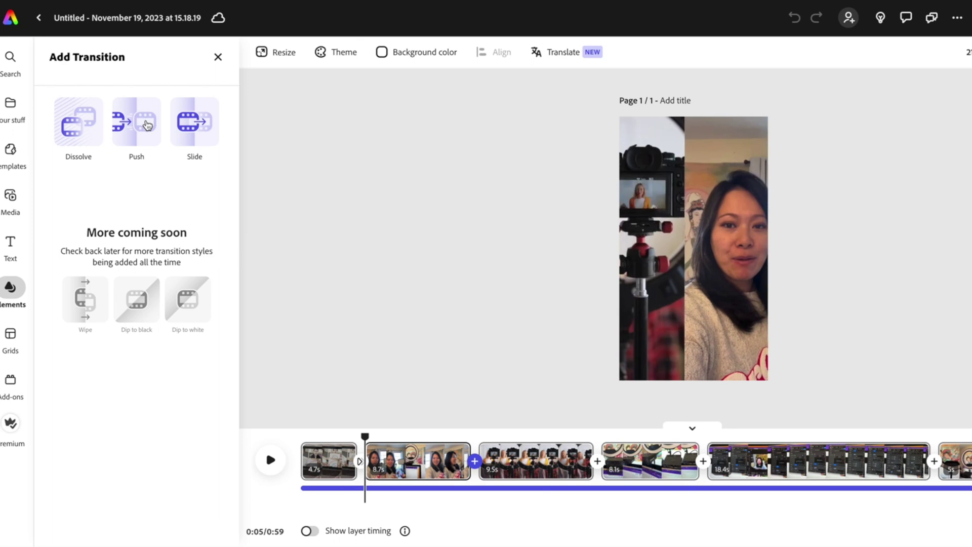
pyautogui.click(147, 125)
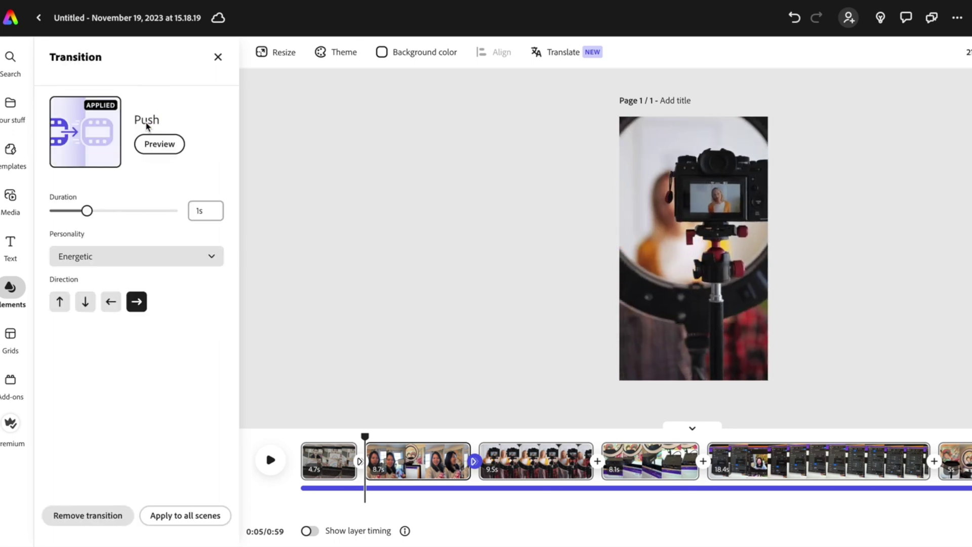
pyautogui.moveTo(345, 436); pyautogui.dragTo(343, 436)
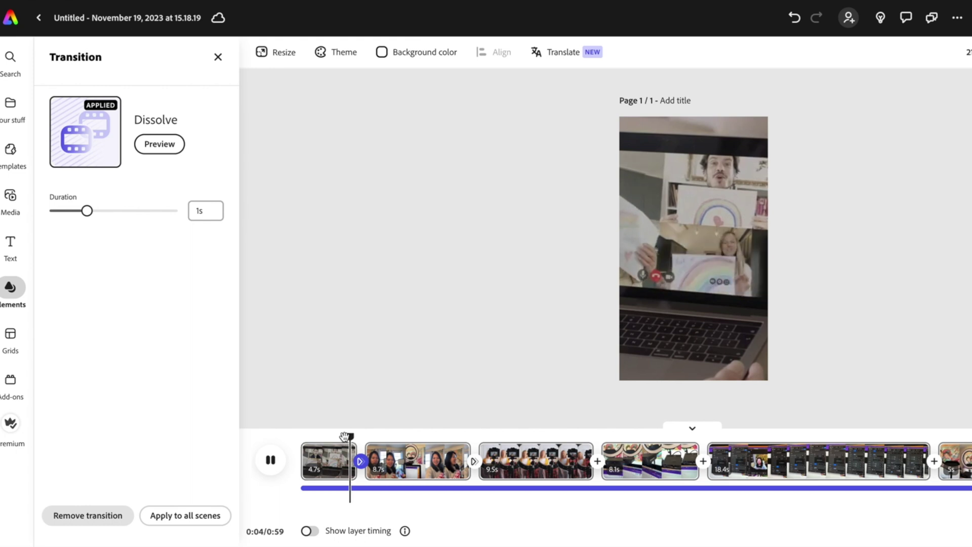
# Step: Add a Slide transition between scenes 3 and 4 and preview it
pyautogui.click(597, 461)
pyautogui.click(637, 468)
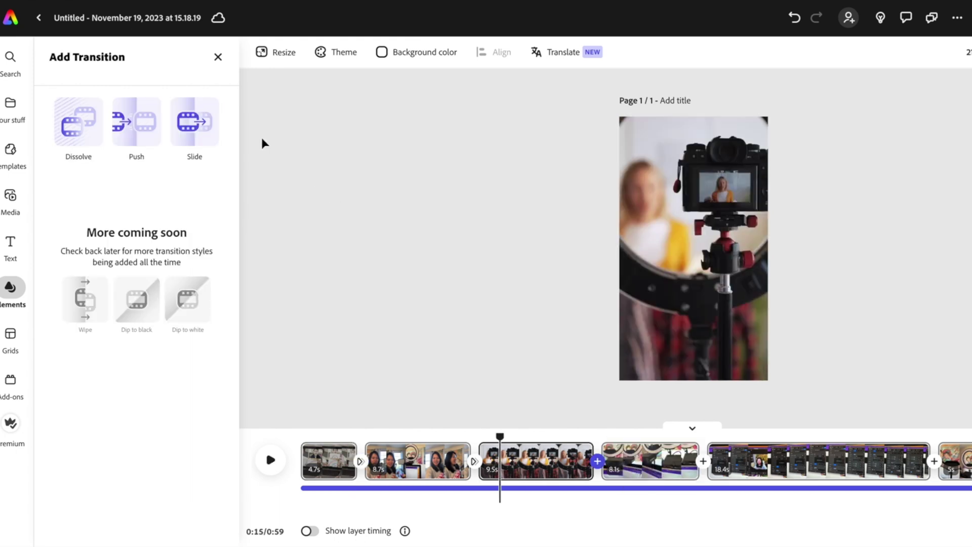
pyautogui.click(214, 126)
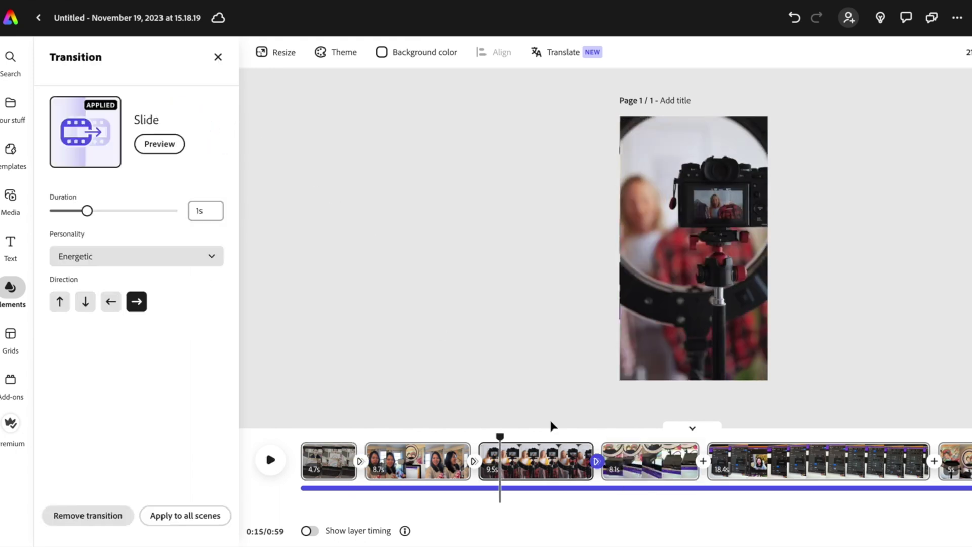
pyautogui.click(572, 445)
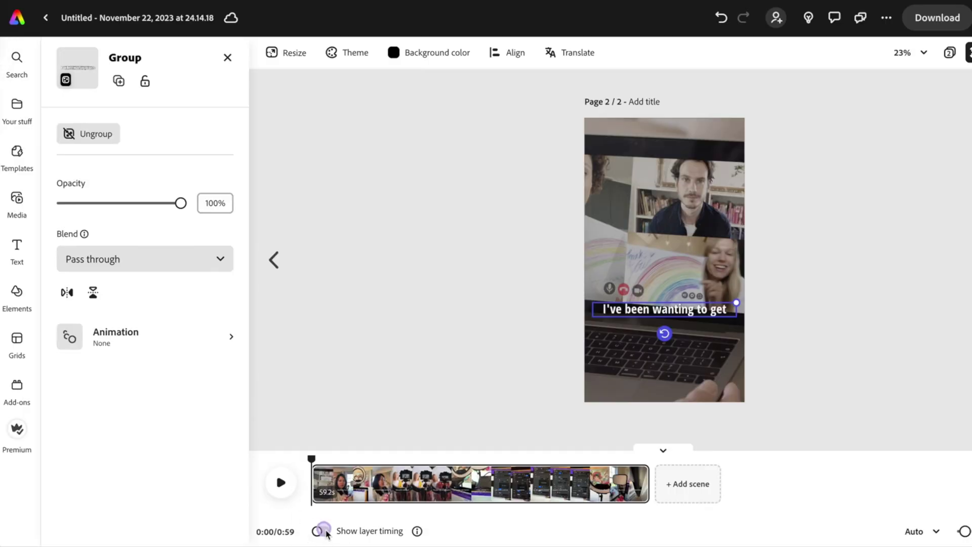
# Step: Turn on Show layer timing and test-trim both ends of the caption group bar, restoring them
pyautogui.click(326, 533)
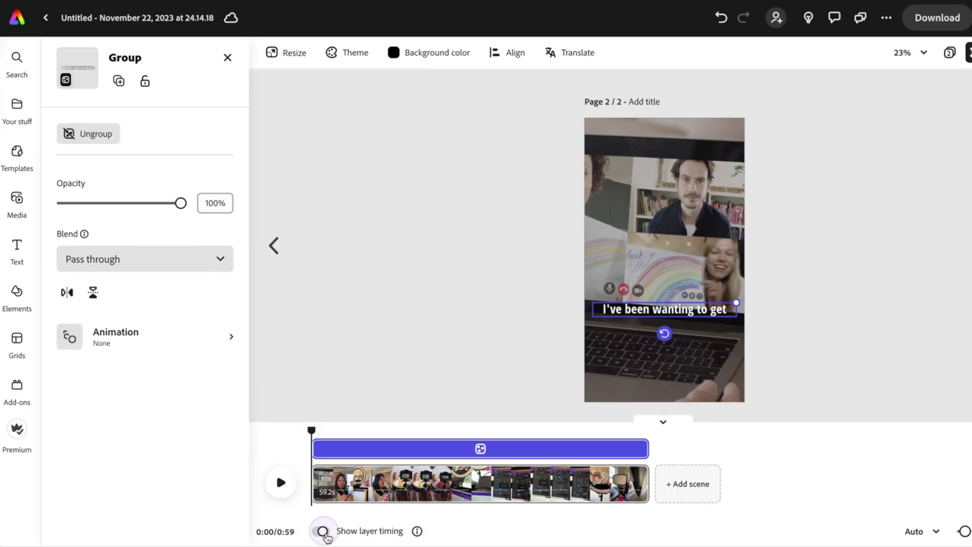
pyautogui.click(481, 449)
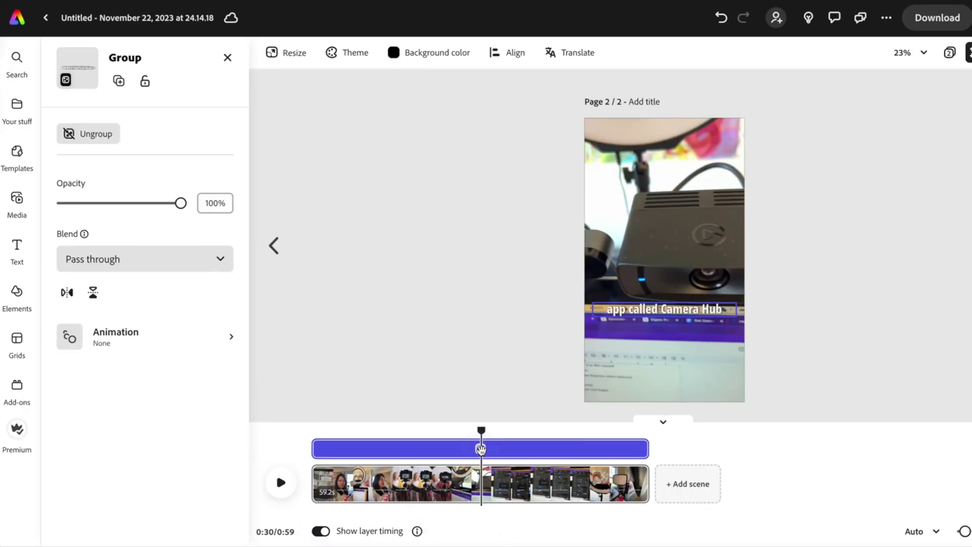
pyautogui.moveTo(315, 450)
pyautogui.mouseDown()
pyautogui.moveTo(406, 449)
pyautogui.moveTo(318, 450)
pyautogui.mouseUp()
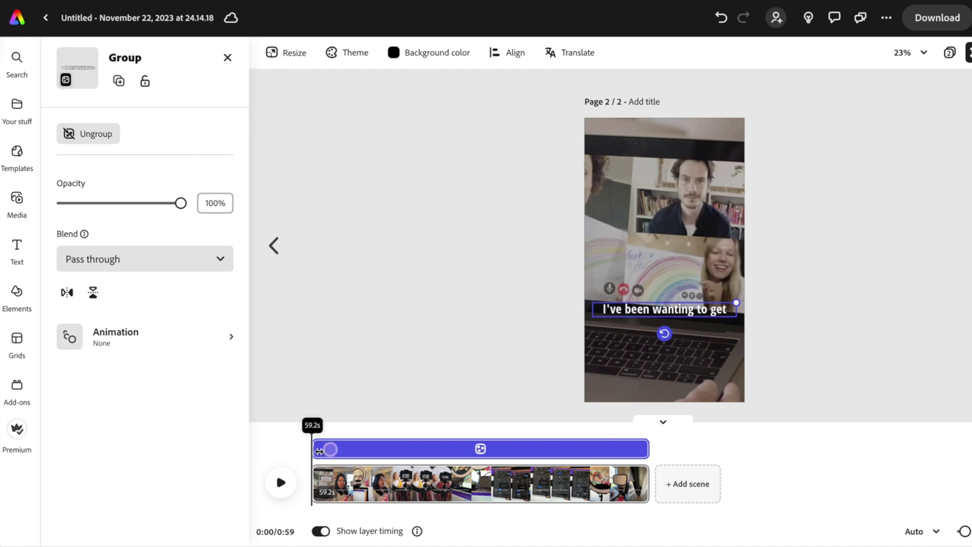
pyautogui.click(701, 449)
pyautogui.click(321, 531)
pyautogui.click(322, 531)
pyautogui.moveTo(616, 448); pyautogui.dragTo(640, 443)
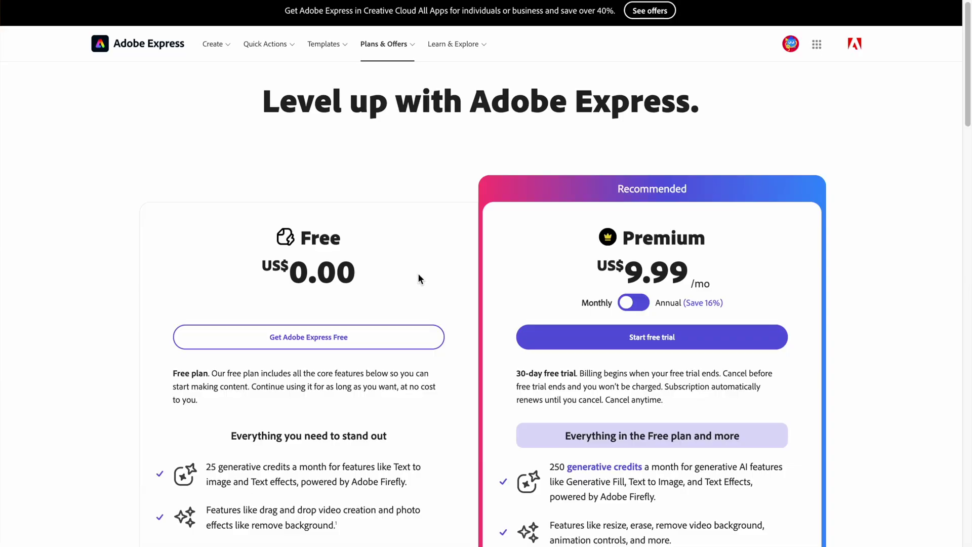
pyautogui.scroll(-2, 418, 278)
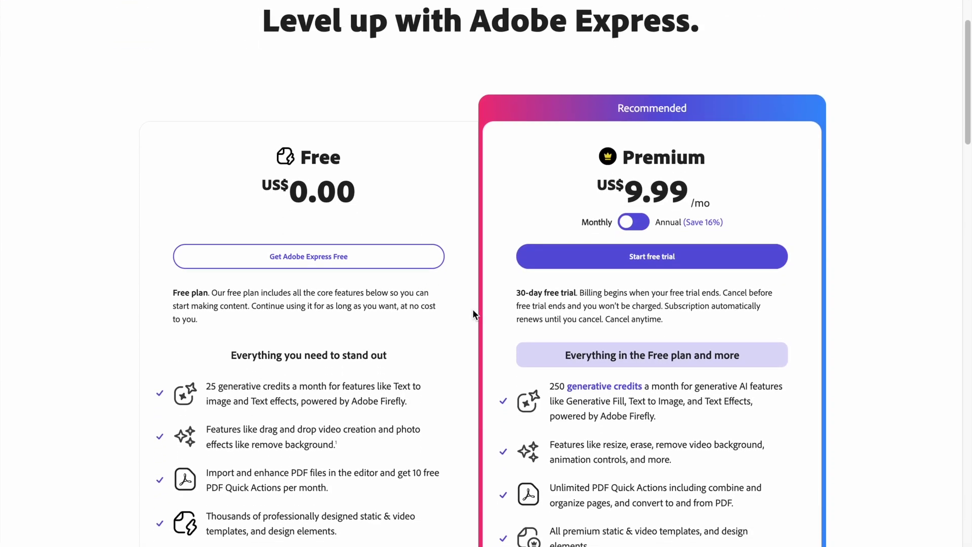
pyautogui.scroll(-5, 469, 315)
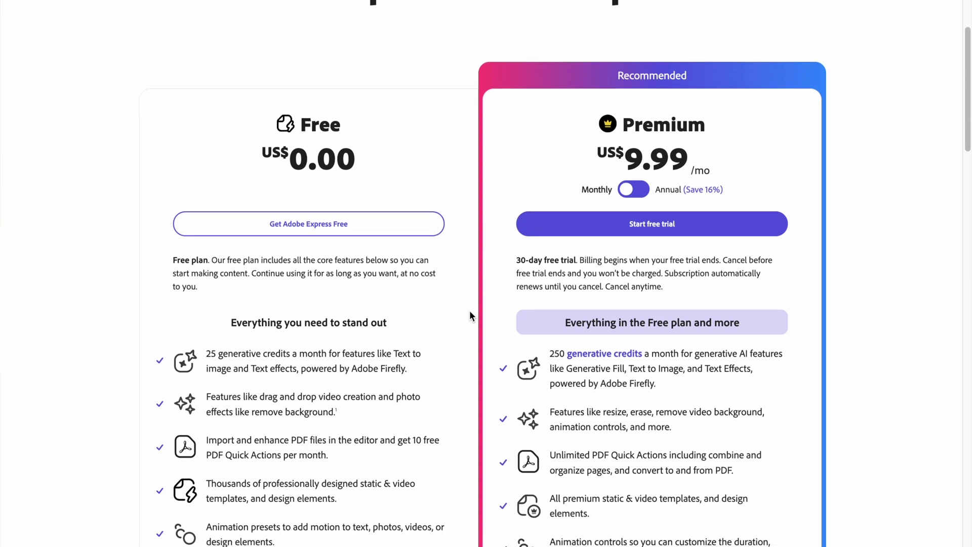
pyautogui.scroll(-2, 485, 441)
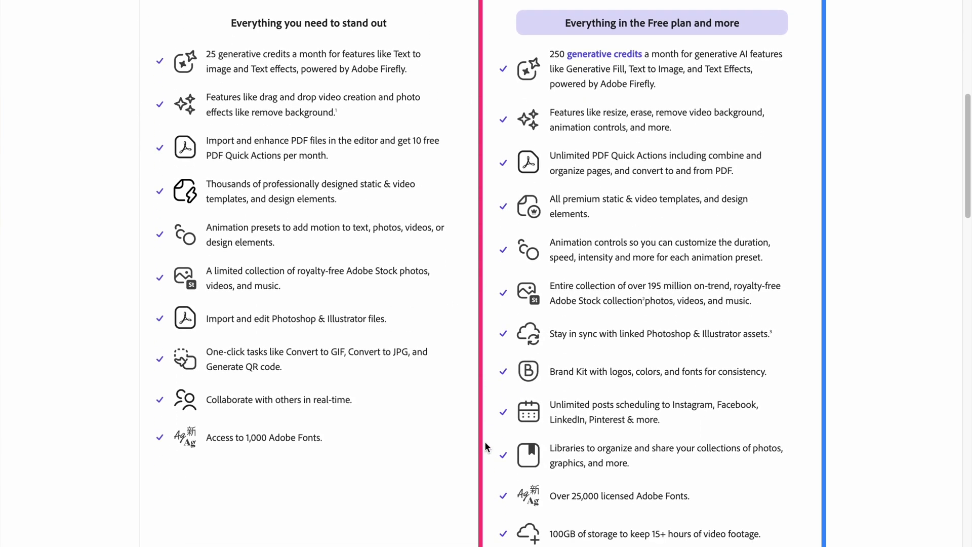
pyautogui.scroll(-1, 484, 441)
pyautogui.scroll(-5, 484, 441)
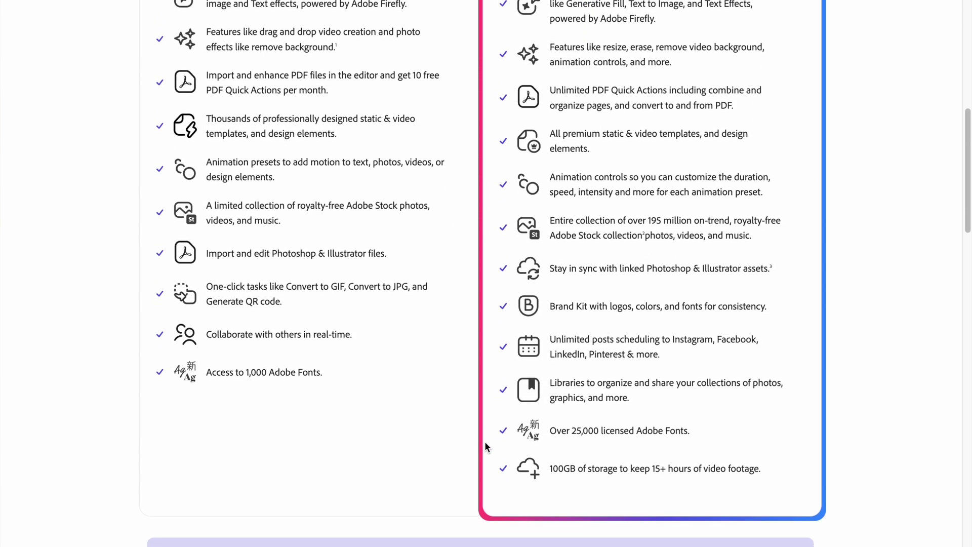
pyautogui.scroll(-3, 484, 441)
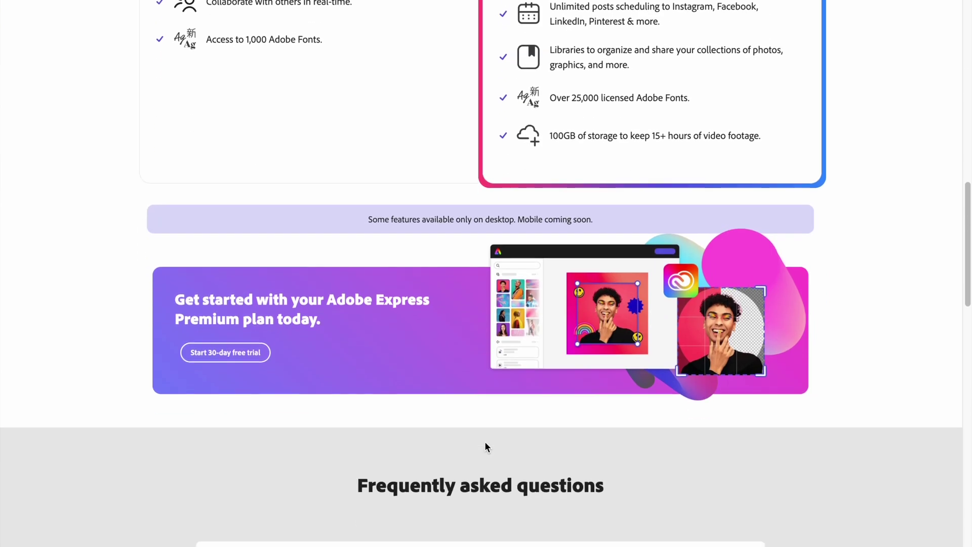
pyautogui.scroll(2, 484, 442)
pyautogui.scroll(11, 485, 443)
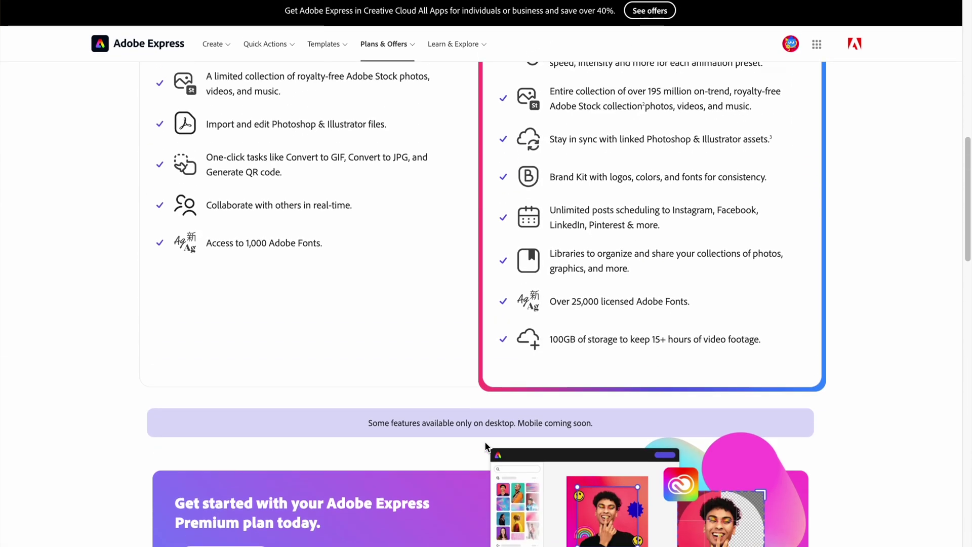
pyautogui.scroll(4, 484, 441)
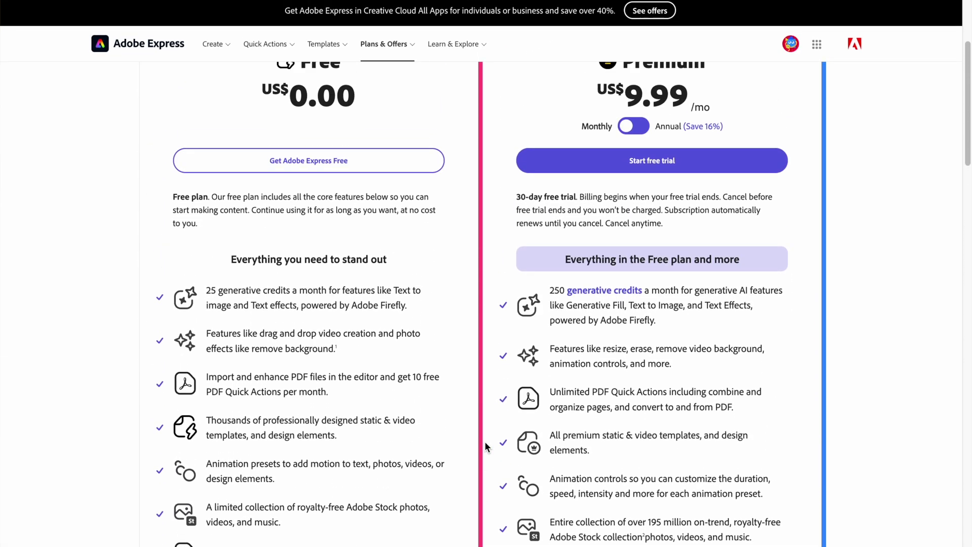
pyautogui.scroll(2, 485, 442)
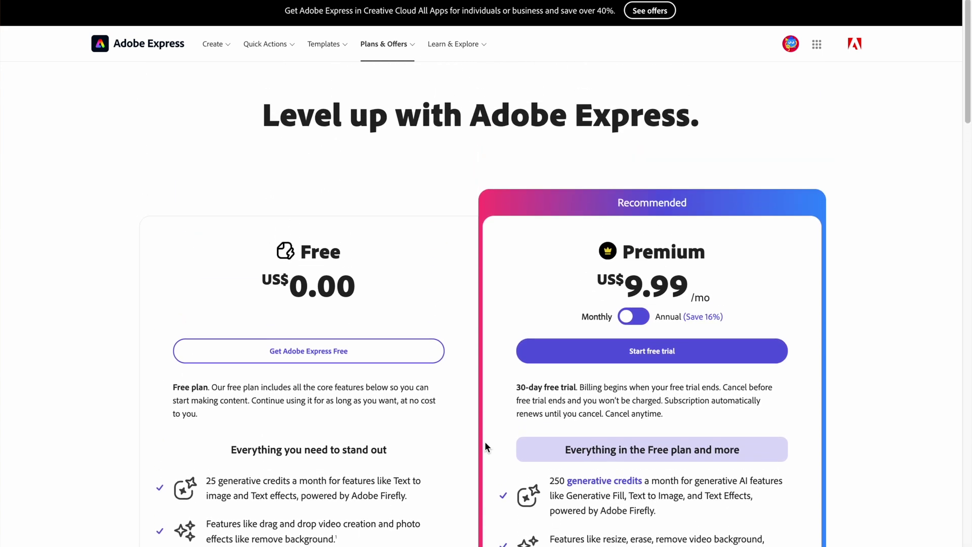